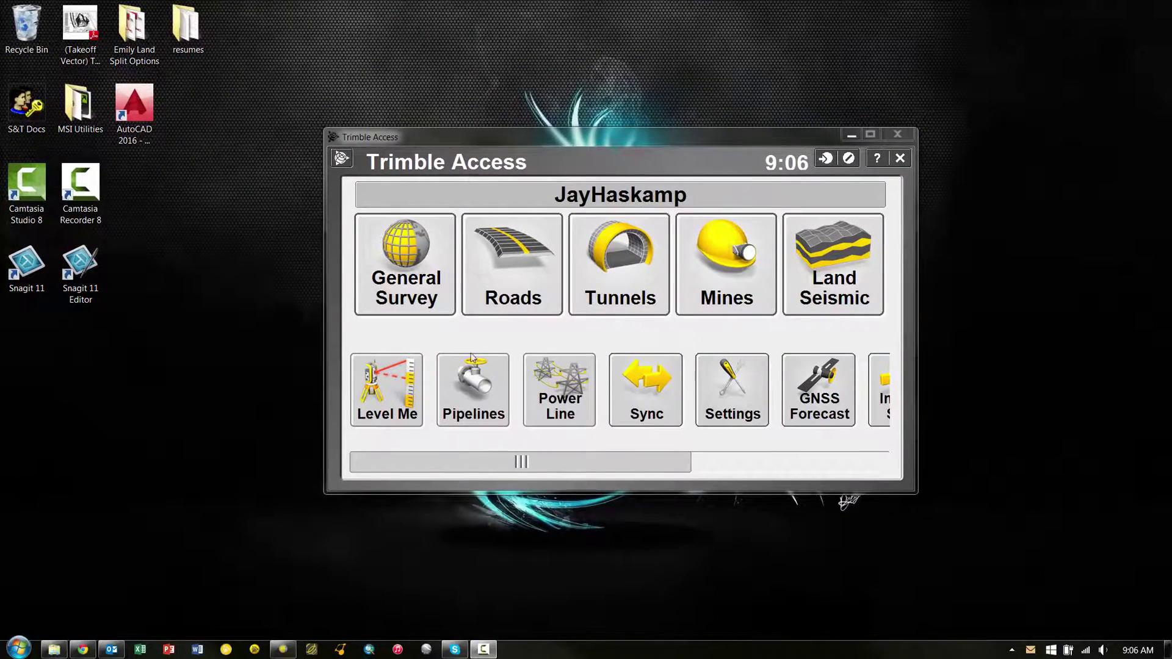
# - In General Survey, connect the R10 in Rover Mode and bring up the Instrument menu
pyautogui.click(410, 261)
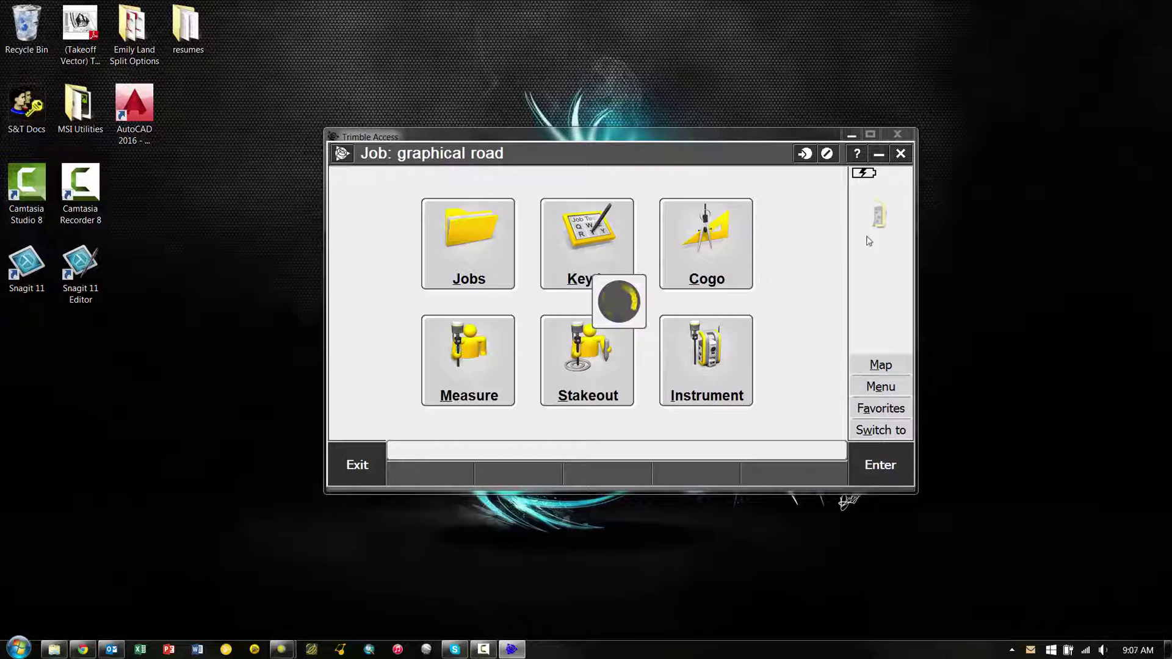
pyautogui.click(712, 374)
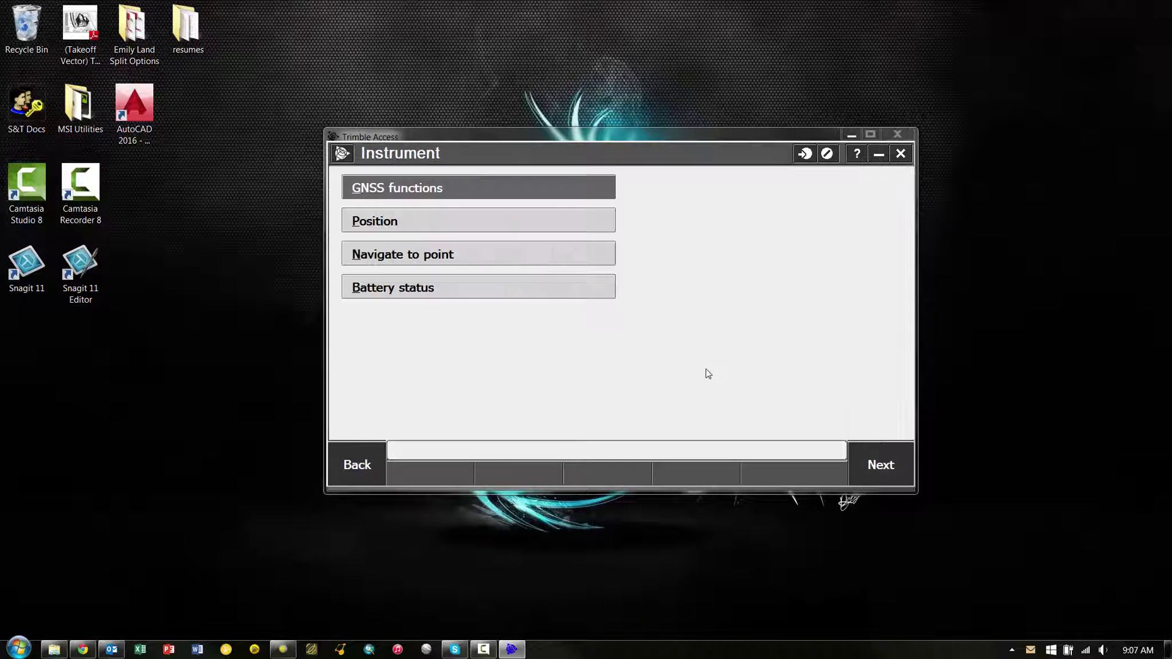
pyautogui.click(438, 189)
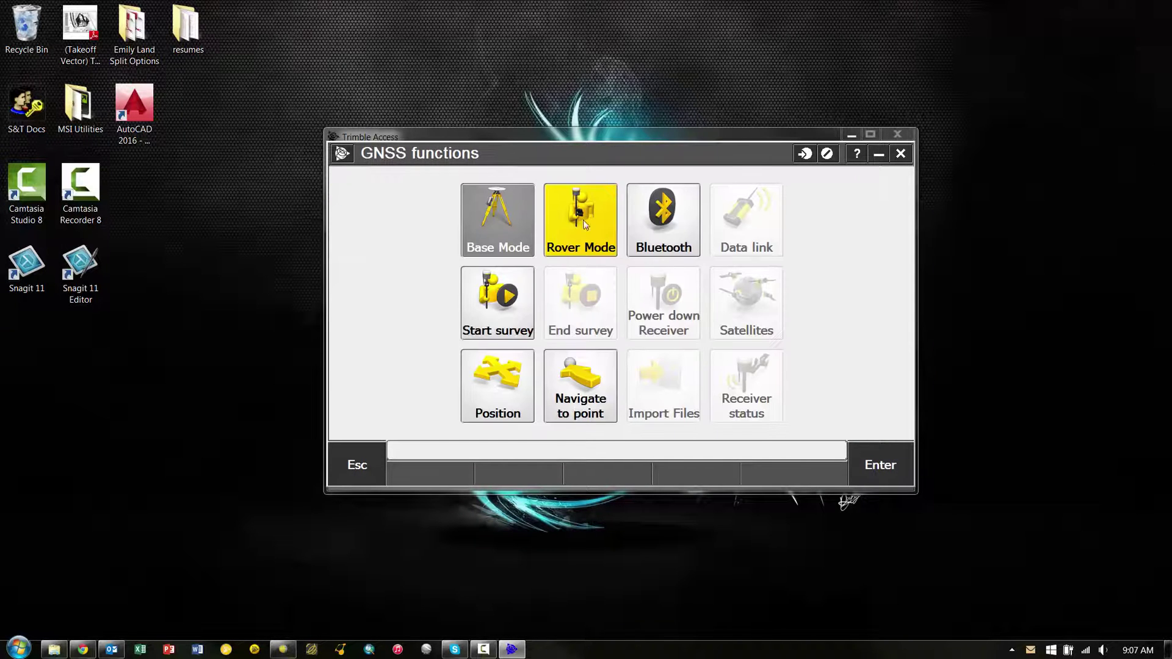
pyautogui.click(584, 225)
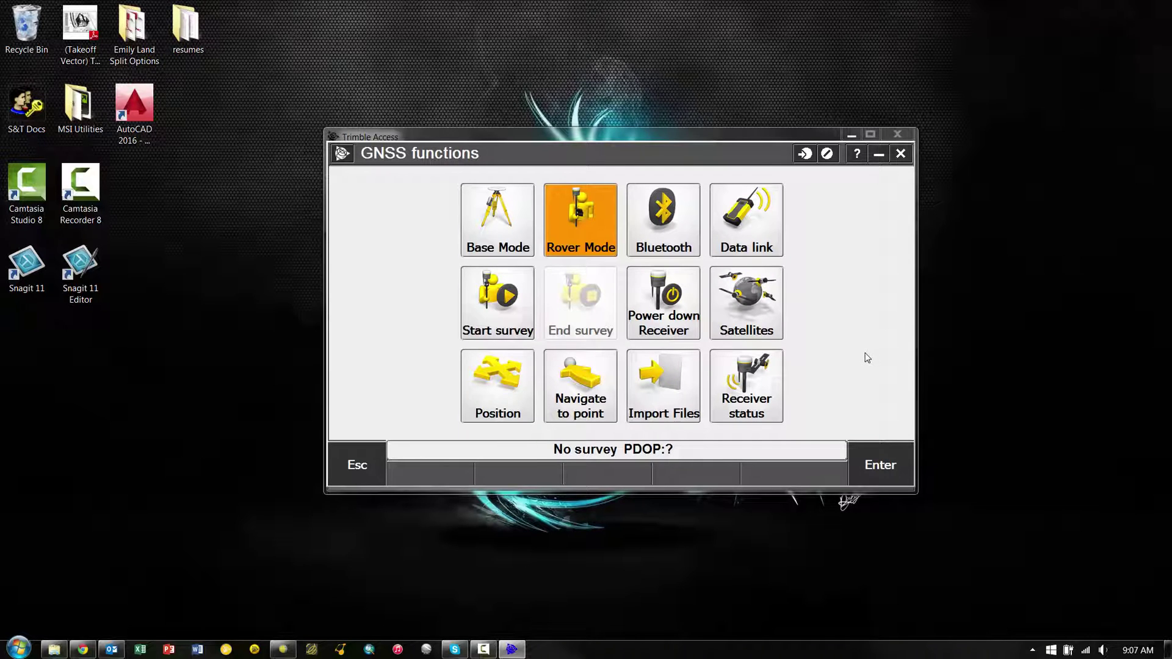
pyautogui.click(377, 467)
pyautogui.click(720, 338)
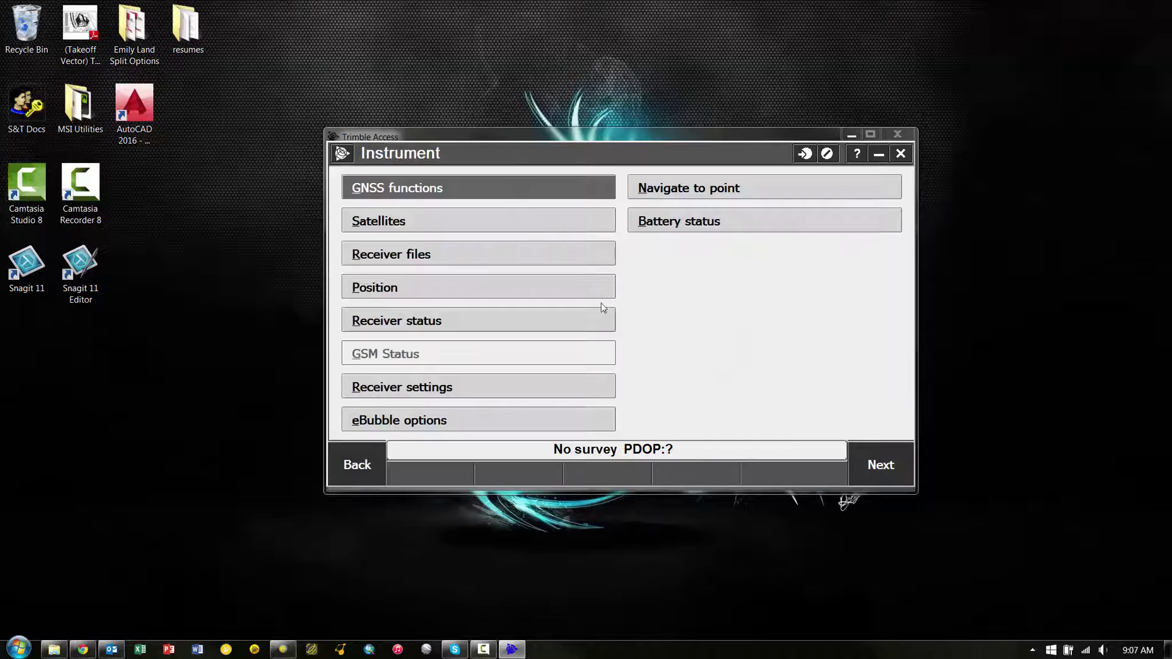
# - Note firmware 5.00 in Receiver settings, set receiver Wi-Fi to Access Point, and return to the job menu
pyautogui.click(436, 390)
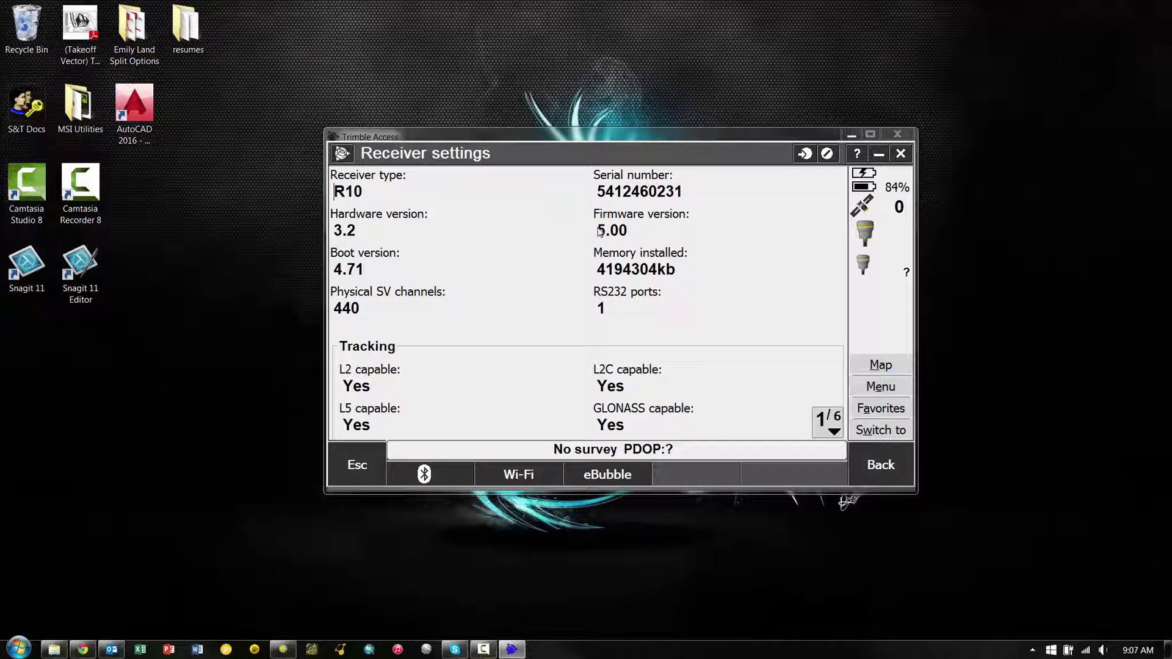
pyautogui.moveTo(597, 230); pyautogui.dragTo(628, 229)
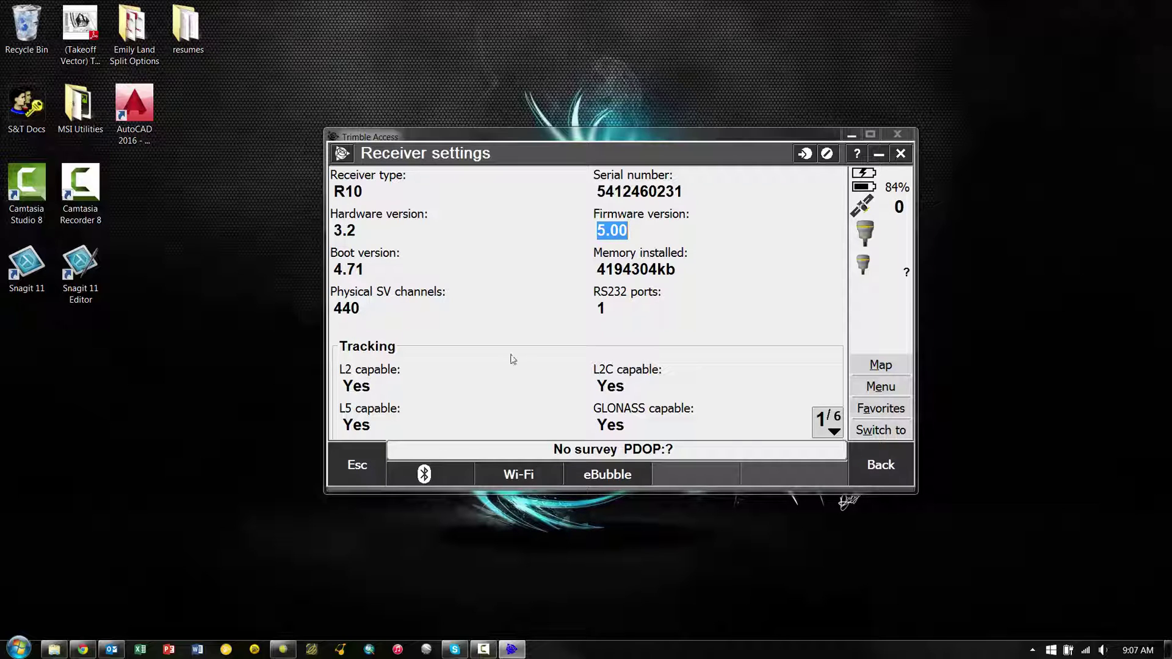
pyautogui.click(525, 480)
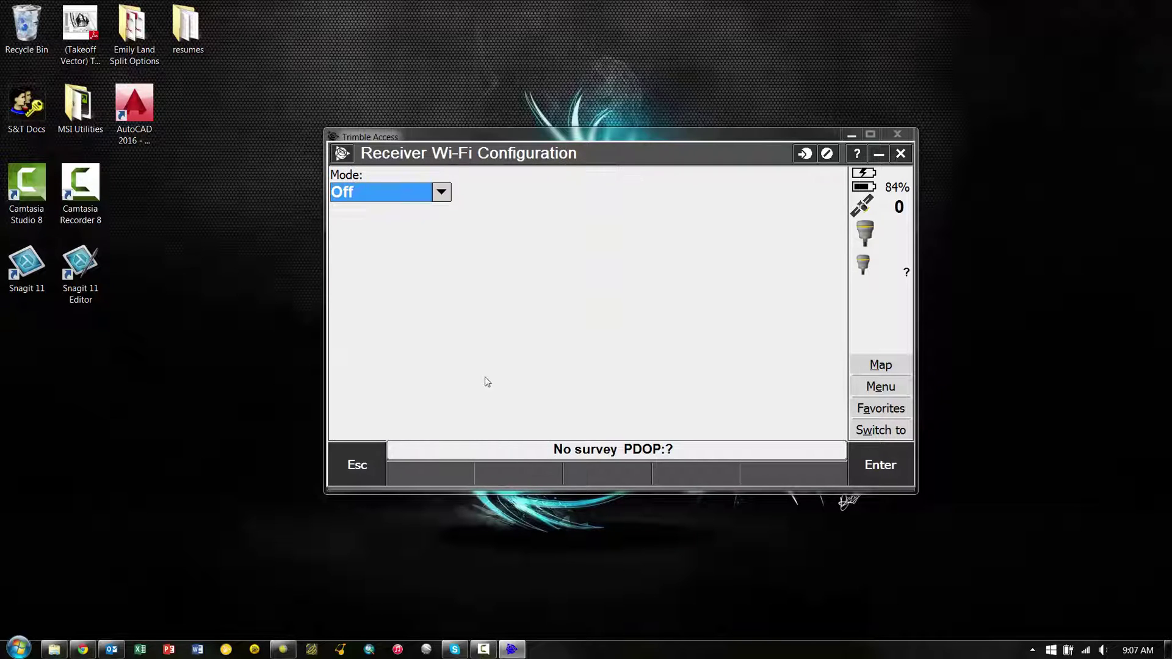
pyautogui.click(442, 193)
pyautogui.click(422, 230)
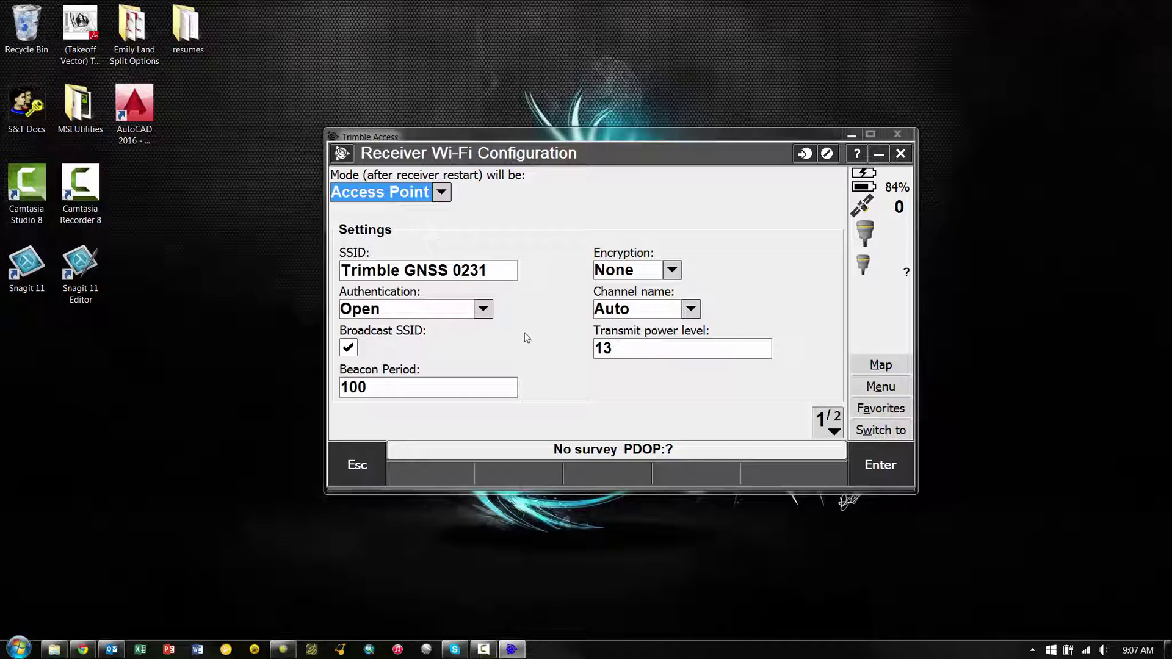
pyautogui.click(880, 466)
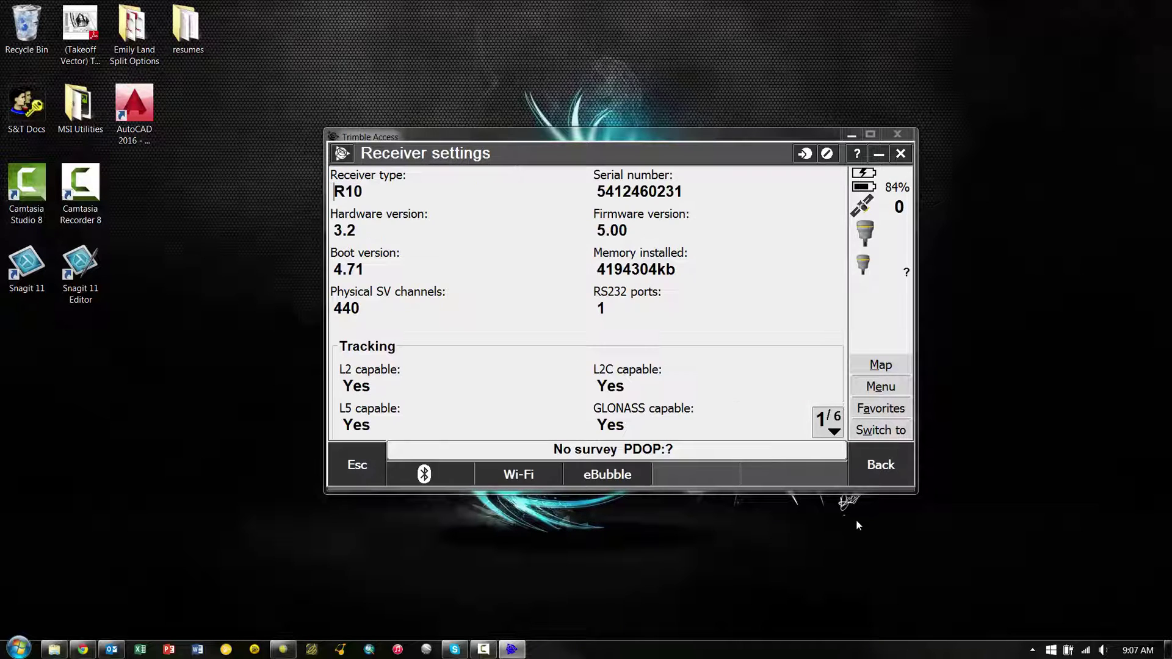
pyautogui.click(881, 468)
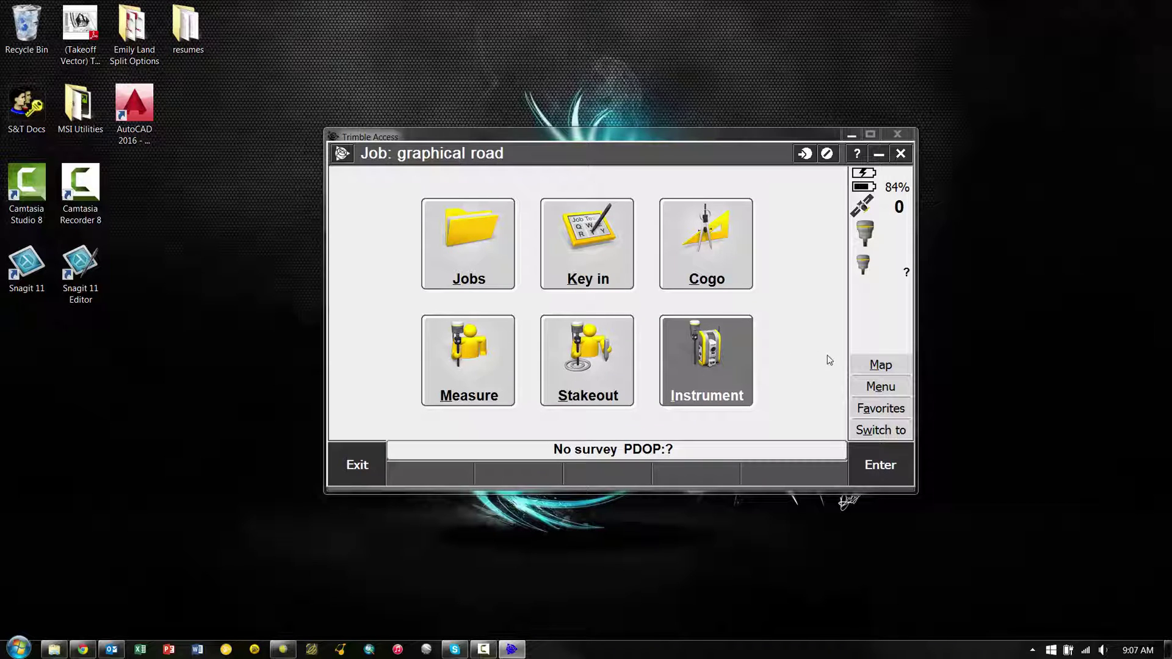
# - Join the Trimble GNSS 0231 Wi-Fi network and mark it as a Public network
pyautogui.press('Up')
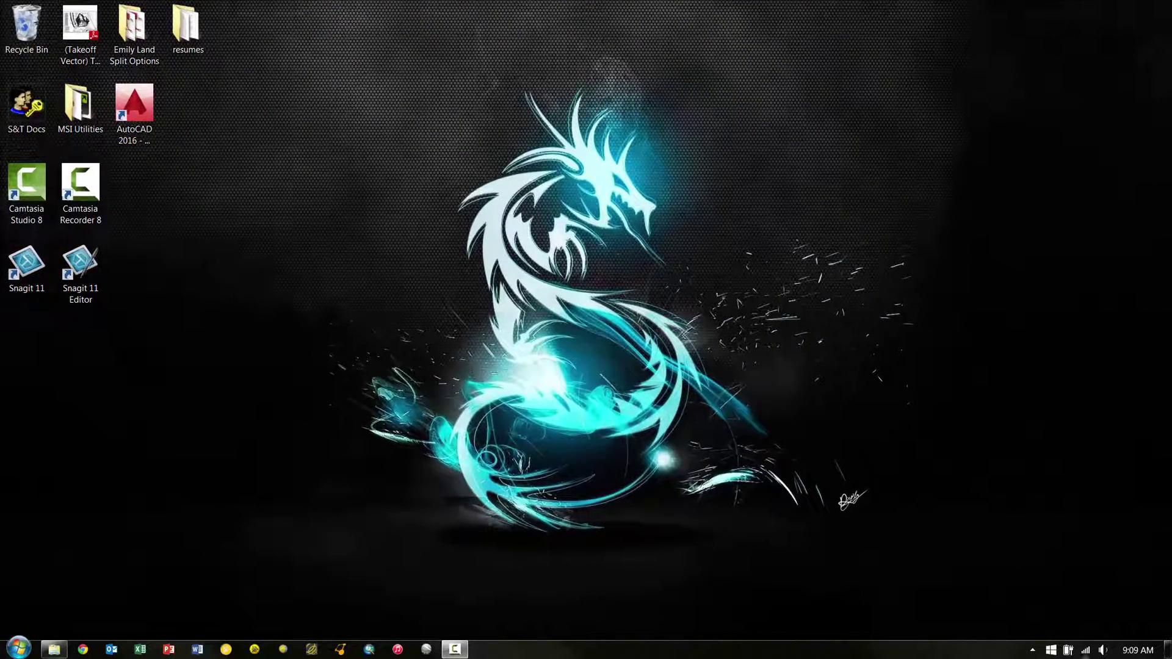
pyautogui.click(1086, 651)
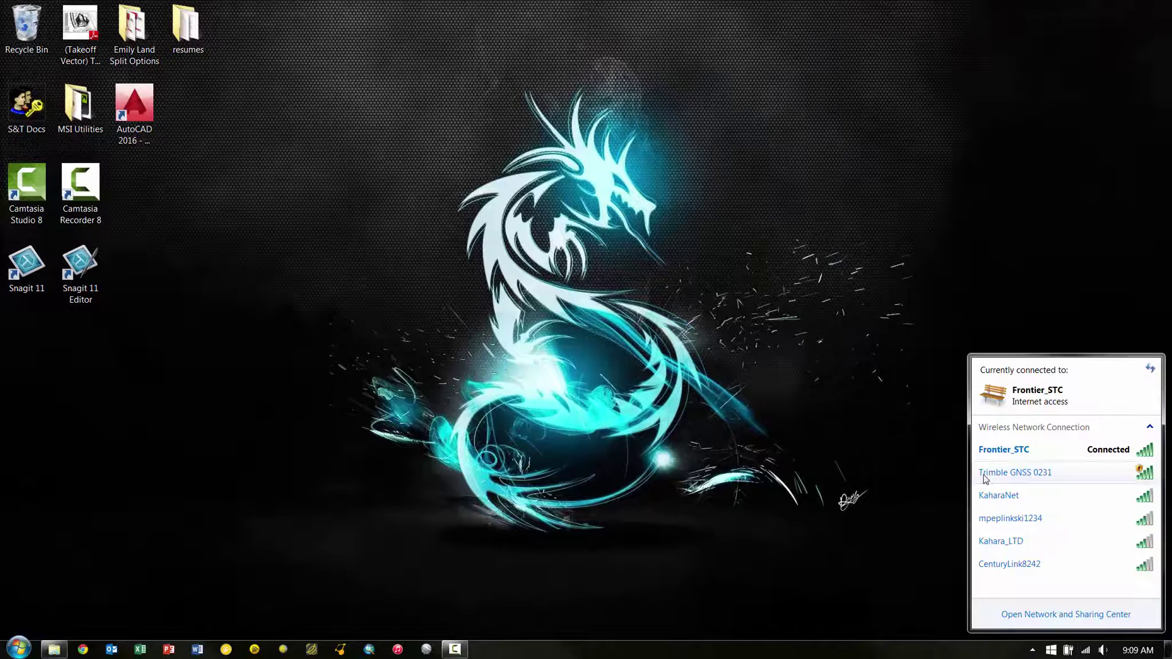
pyautogui.click(1006, 475)
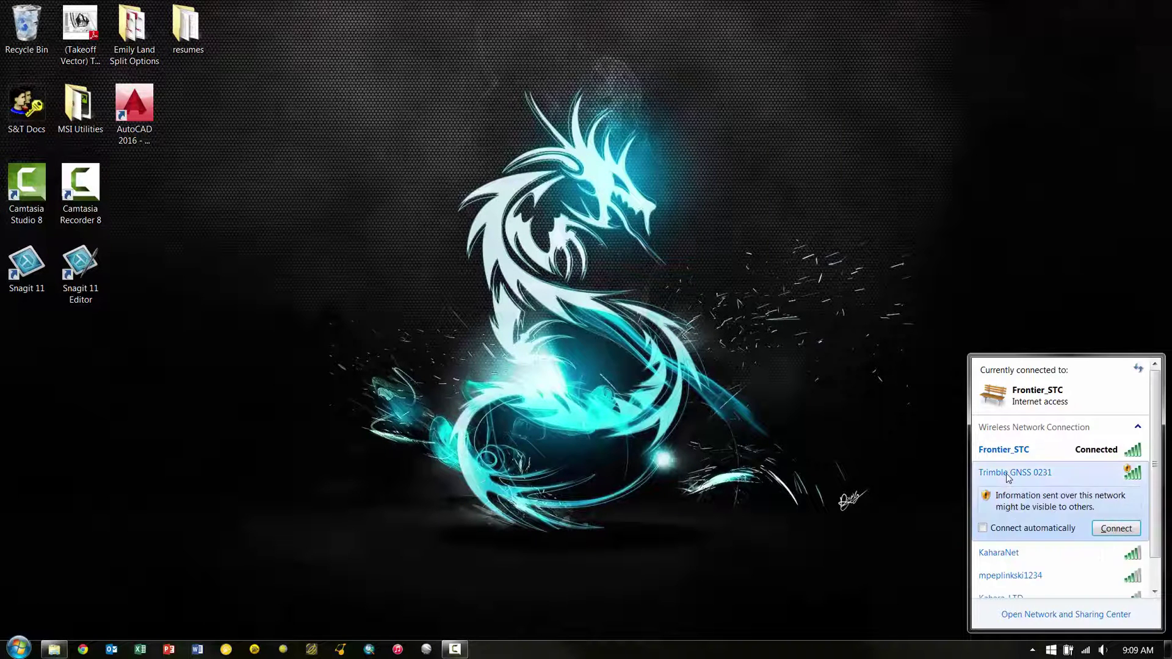
pyautogui.press('Return')
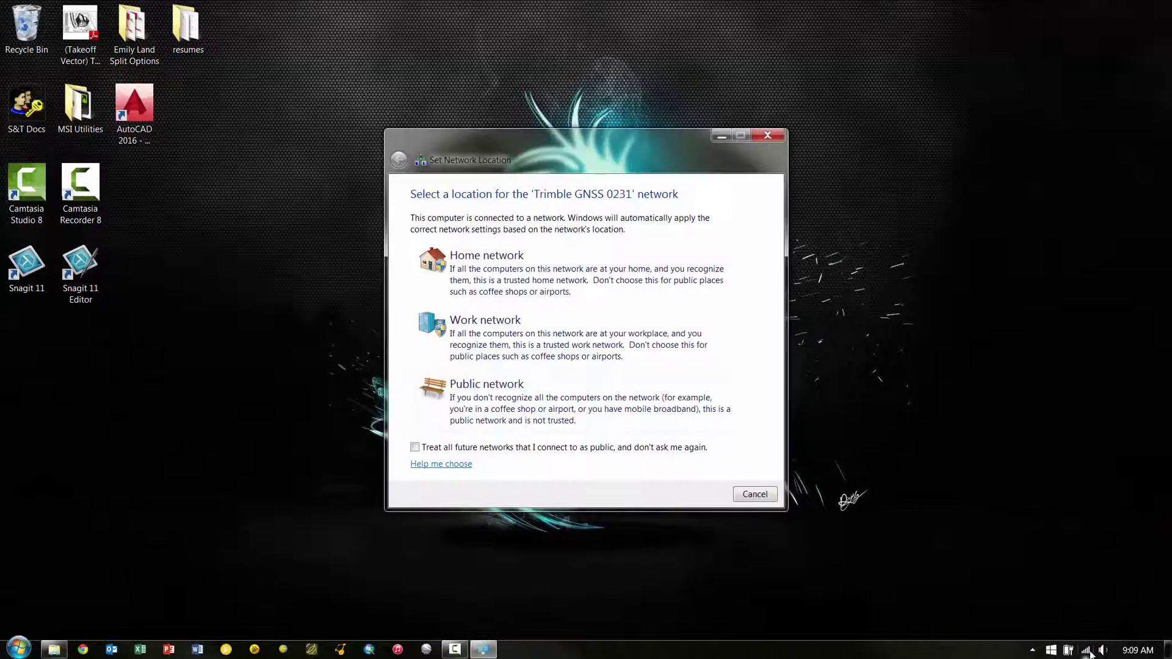
pyautogui.click(555, 408)
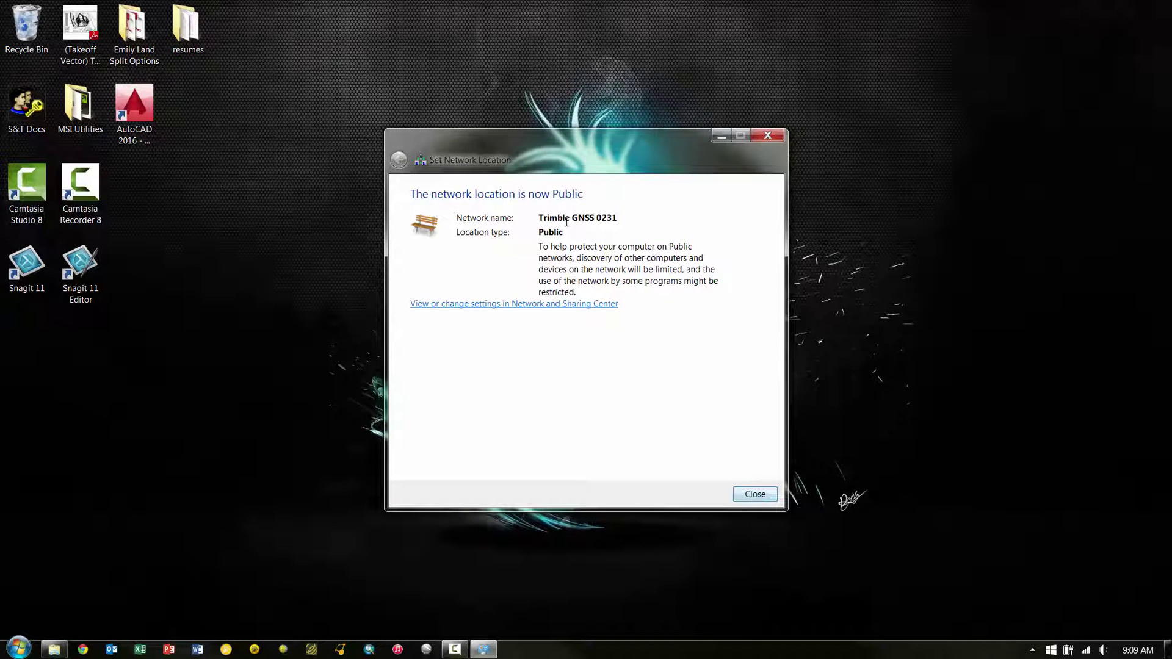
pyautogui.click(754, 494)
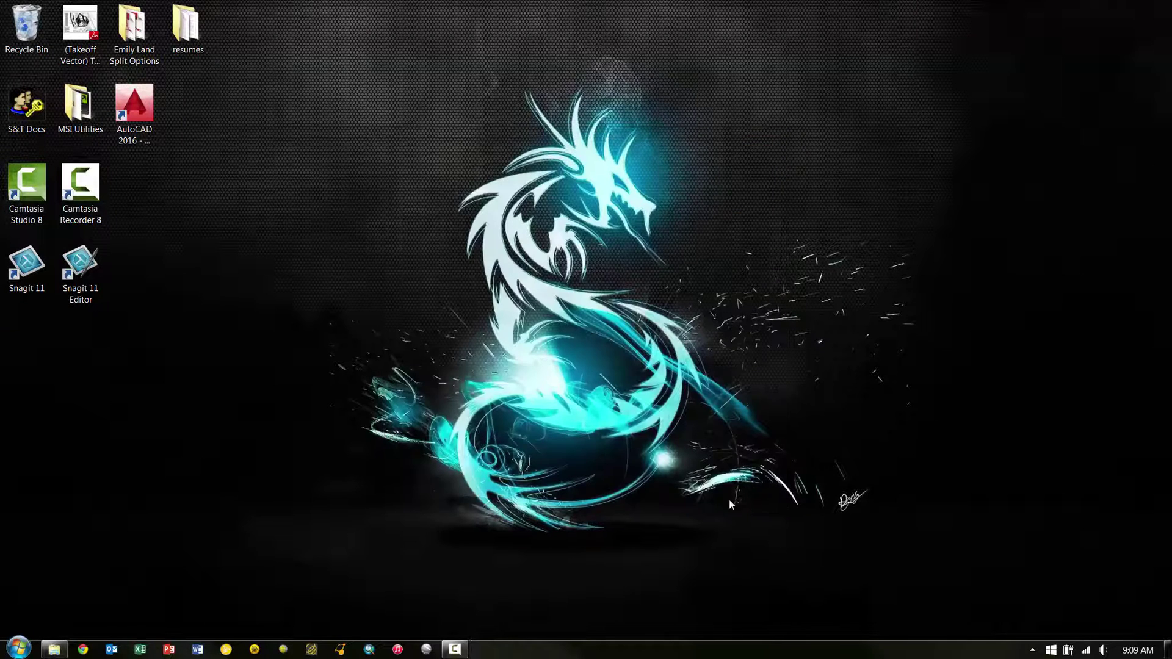
# - Launch Chrome and load the receiver page at 192.168.142.1
pyautogui.click(88, 649)
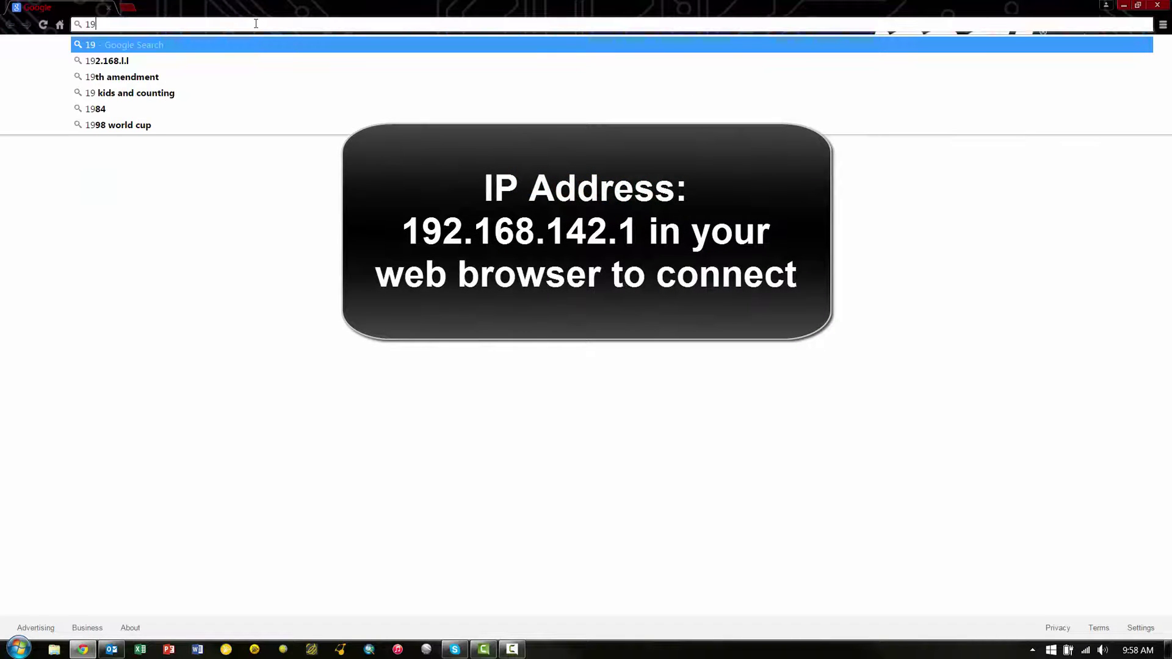
pyautogui.write('2.16')
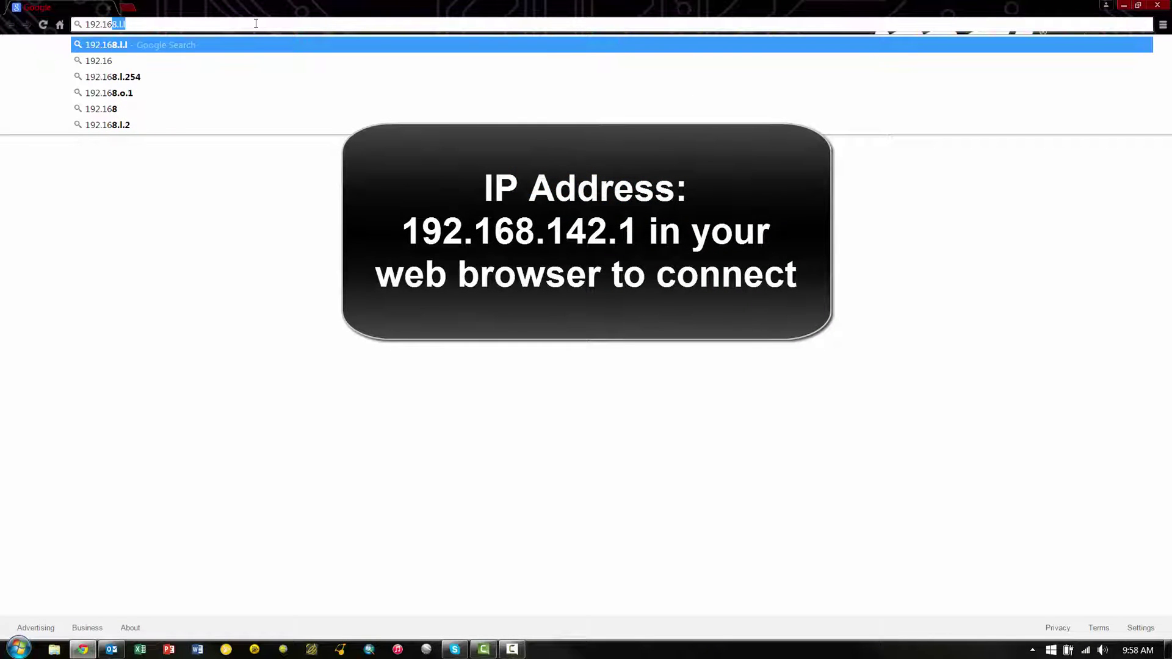
pyautogui.write('8.142.1')
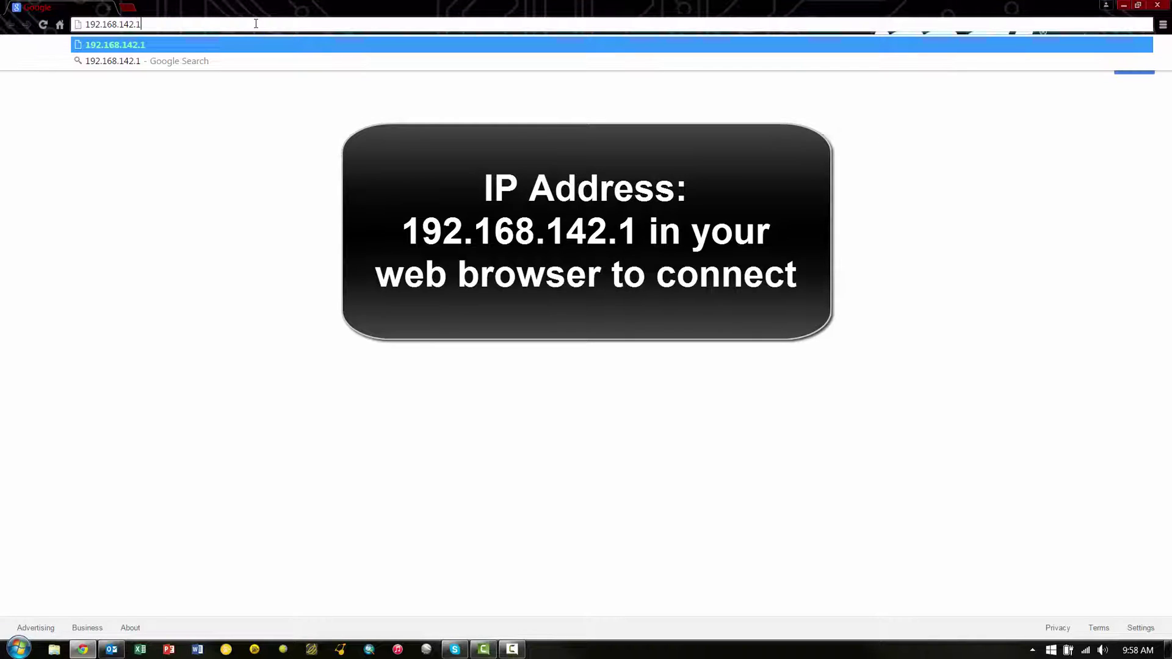
pyautogui.press('Return')
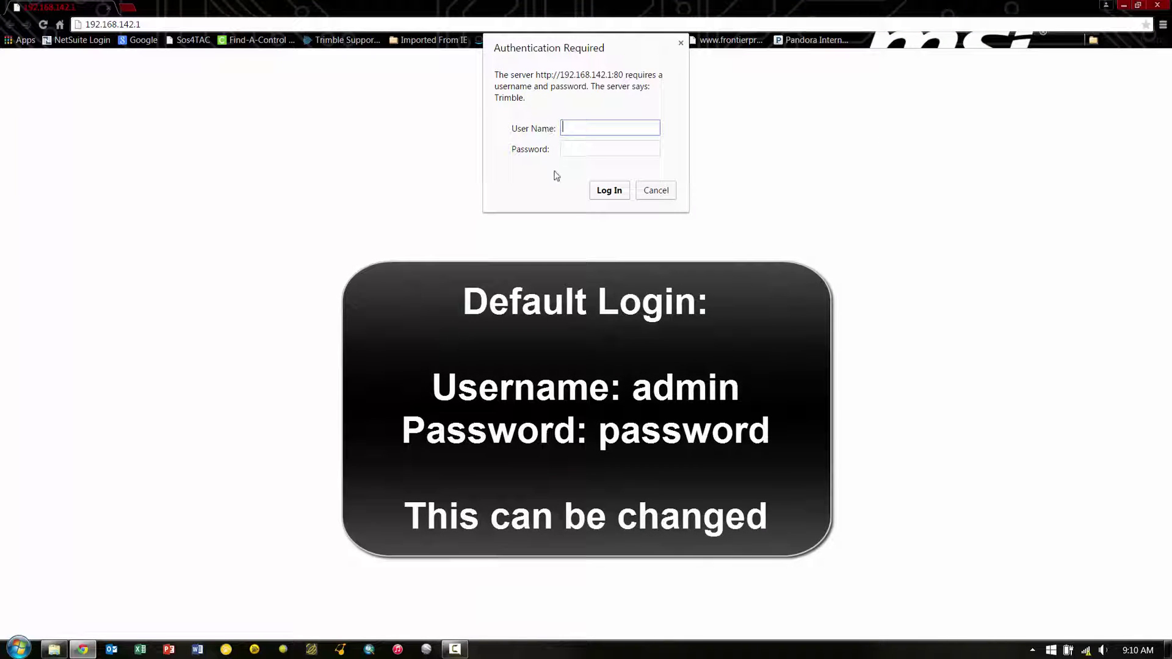
# - Enter the receiver's default user name and password in the authentication prompt
pyautogui.write('admin')
pyautogui.press('Tab')
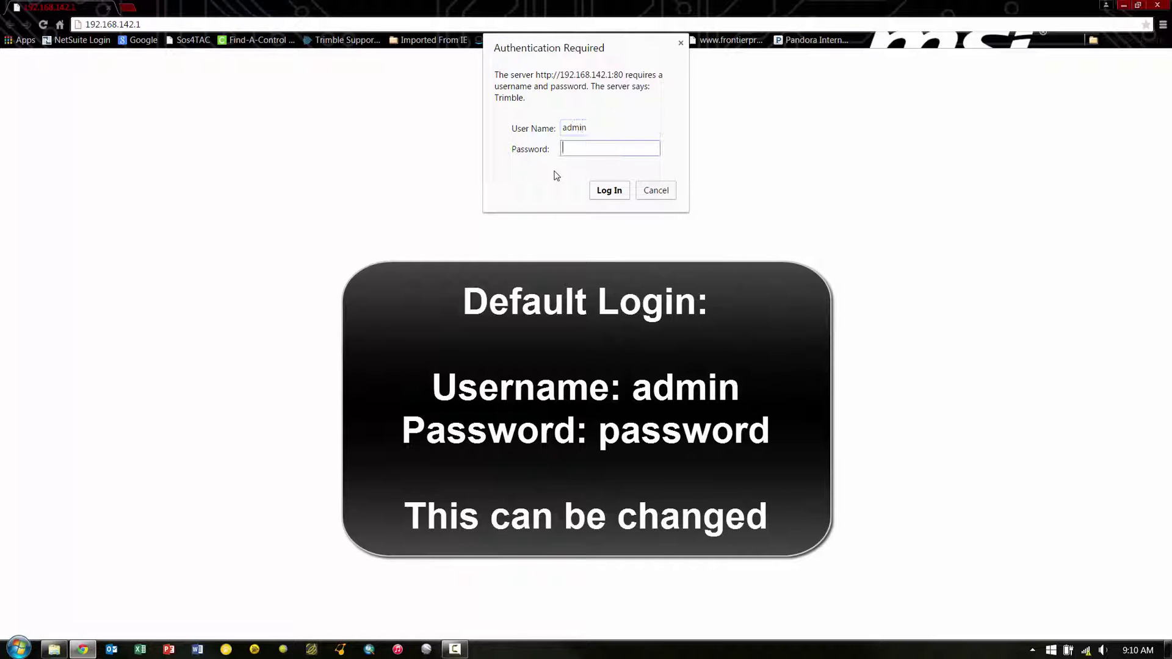
pyautogui.write('password')
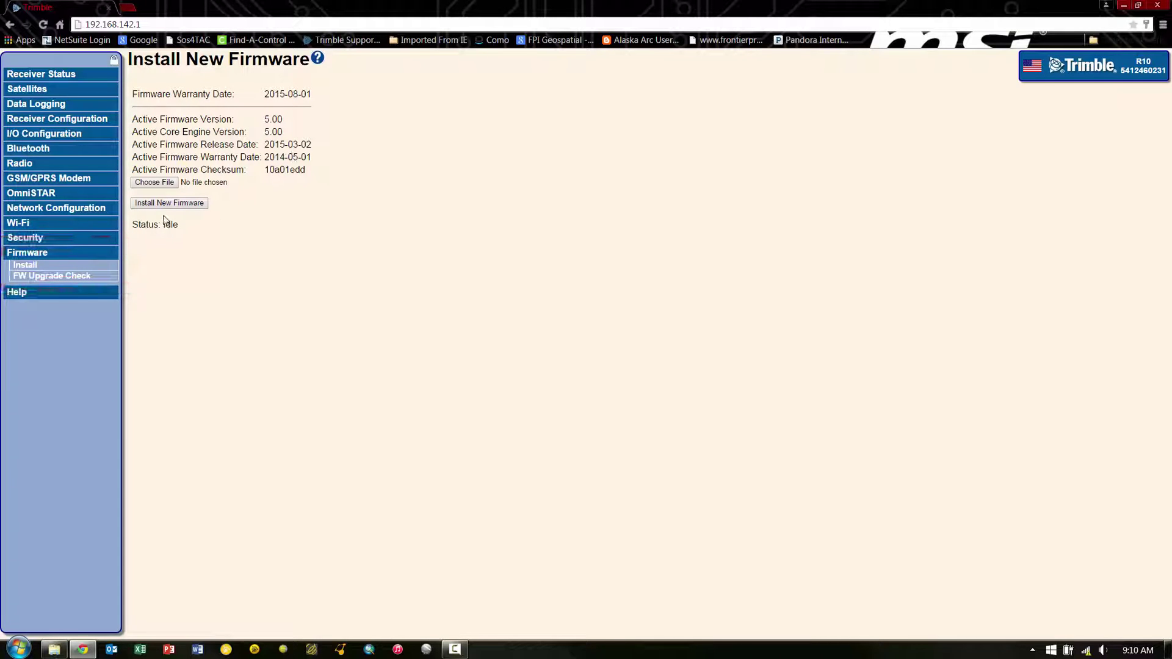
# - Choose copernicus_V501.timg from C:\Program Files (x86)\Trimble\WinFlash\Firmware as the firmware file
pyautogui.click(162, 183)
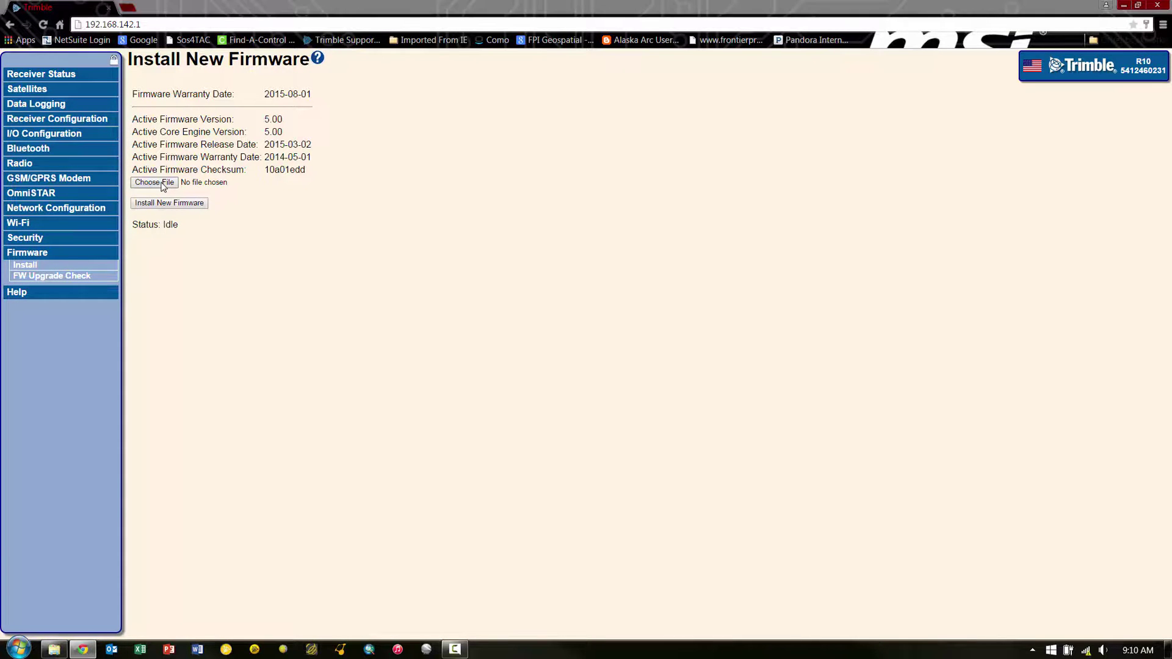
pyautogui.click(61, 326)
pyautogui.click(61, 311)
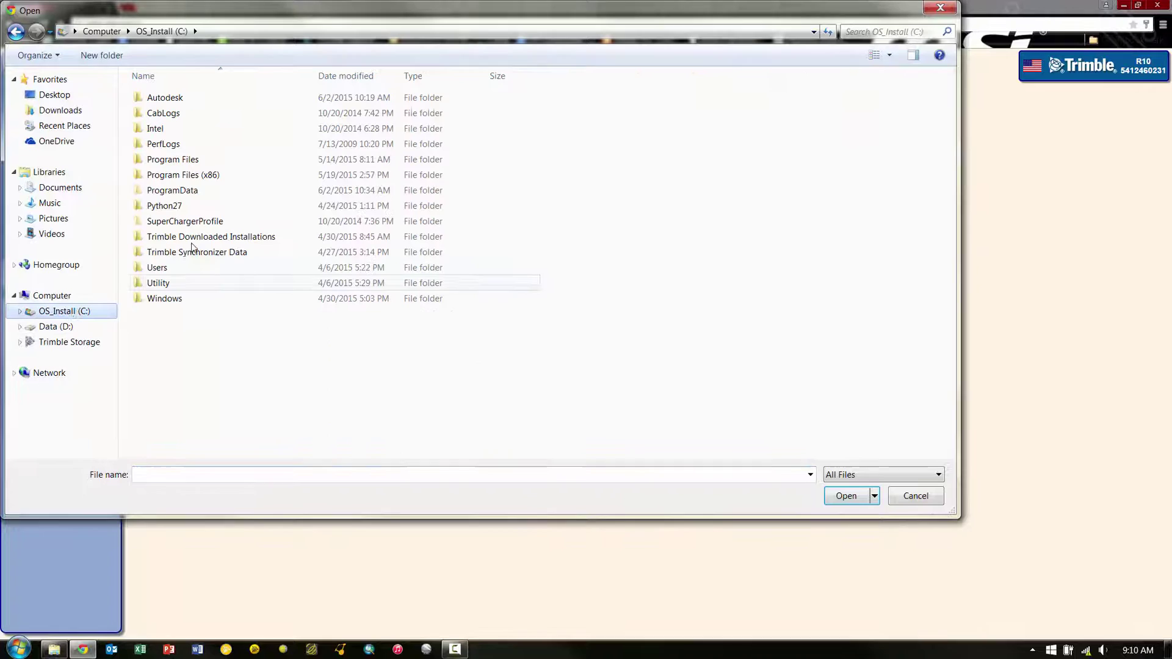
pyautogui.click(208, 175)
pyautogui.doubleClick(208, 176)
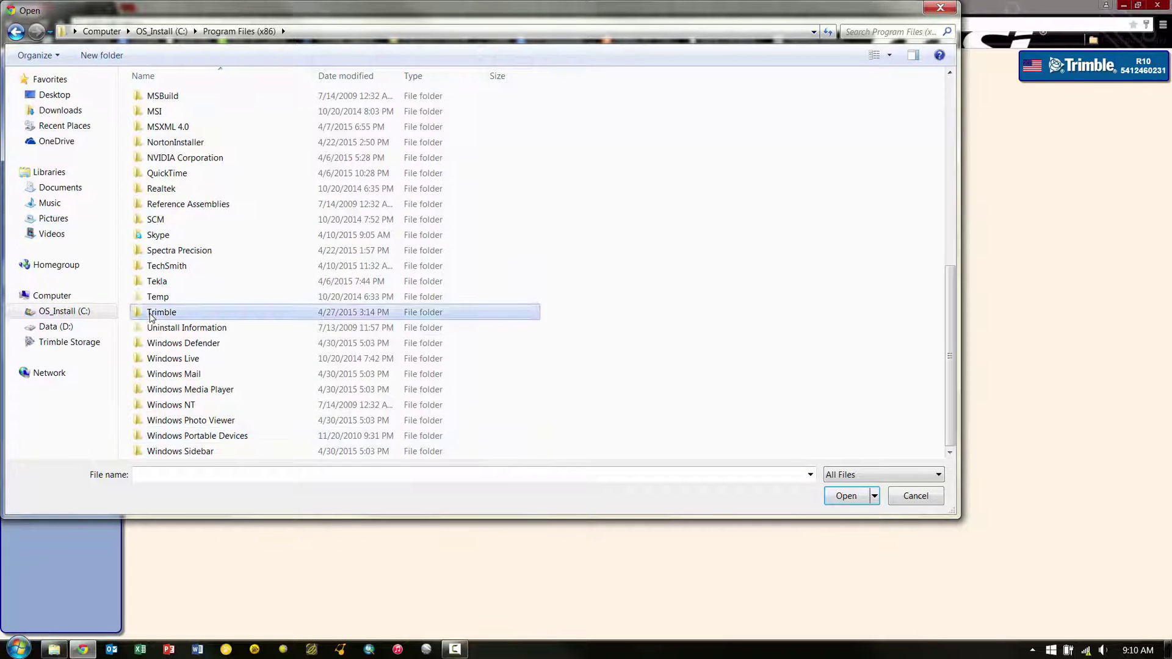
pyautogui.doubleClick(182, 312)
pyautogui.doubleClick(180, 330)
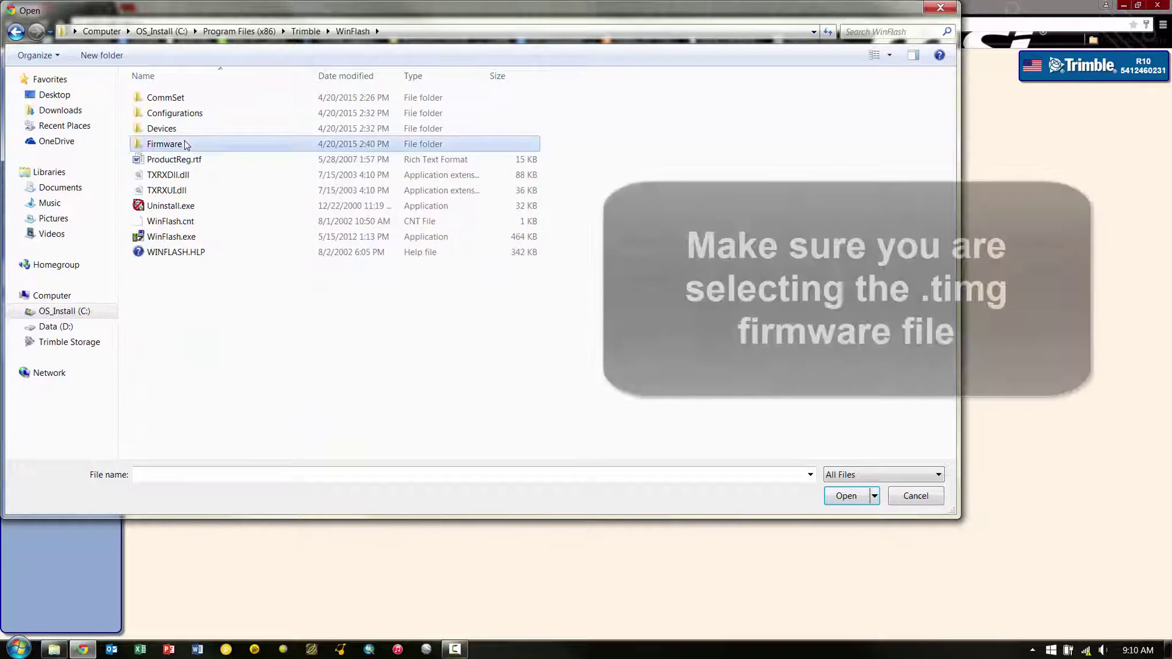
pyautogui.doubleClick(186, 144)
pyautogui.click(199, 190)
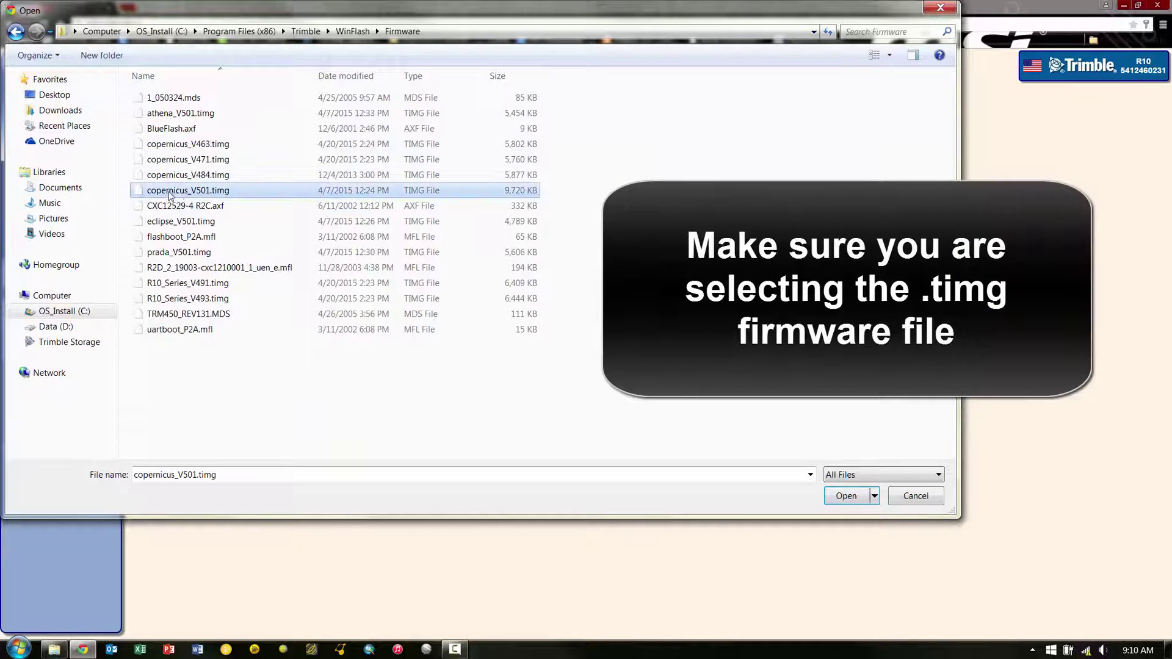
pyautogui.doubleClick(217, 192)
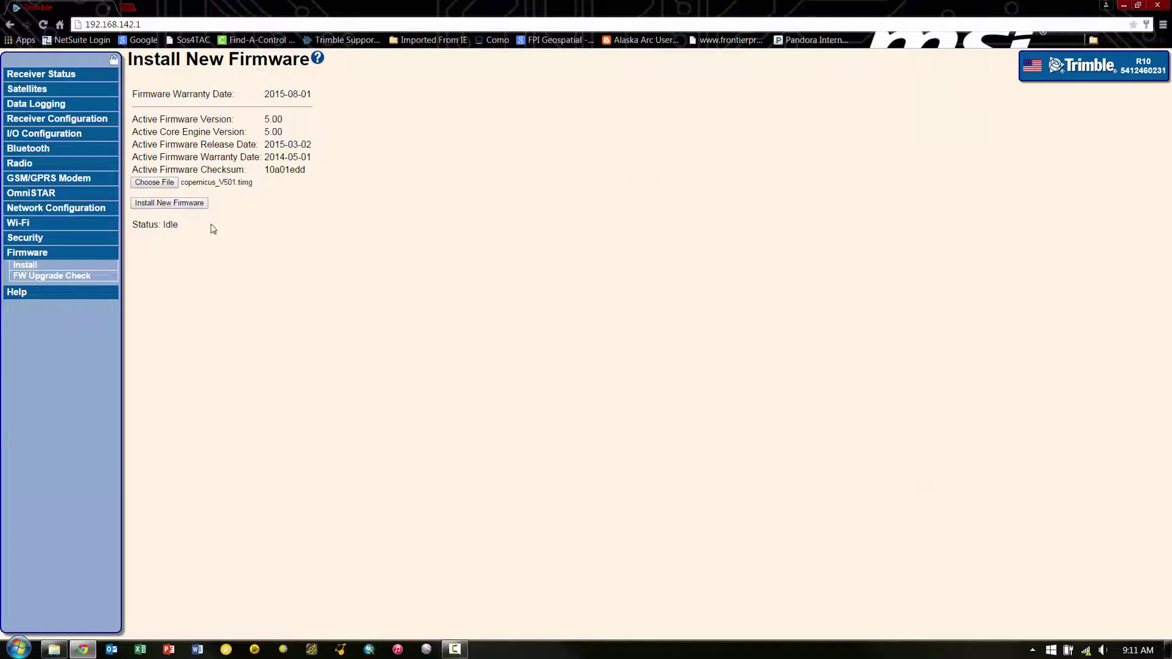
# - Install the copernicus_V501.timg firmware, accepting that logged data files will be erased
pyautogui.click(177, 207)
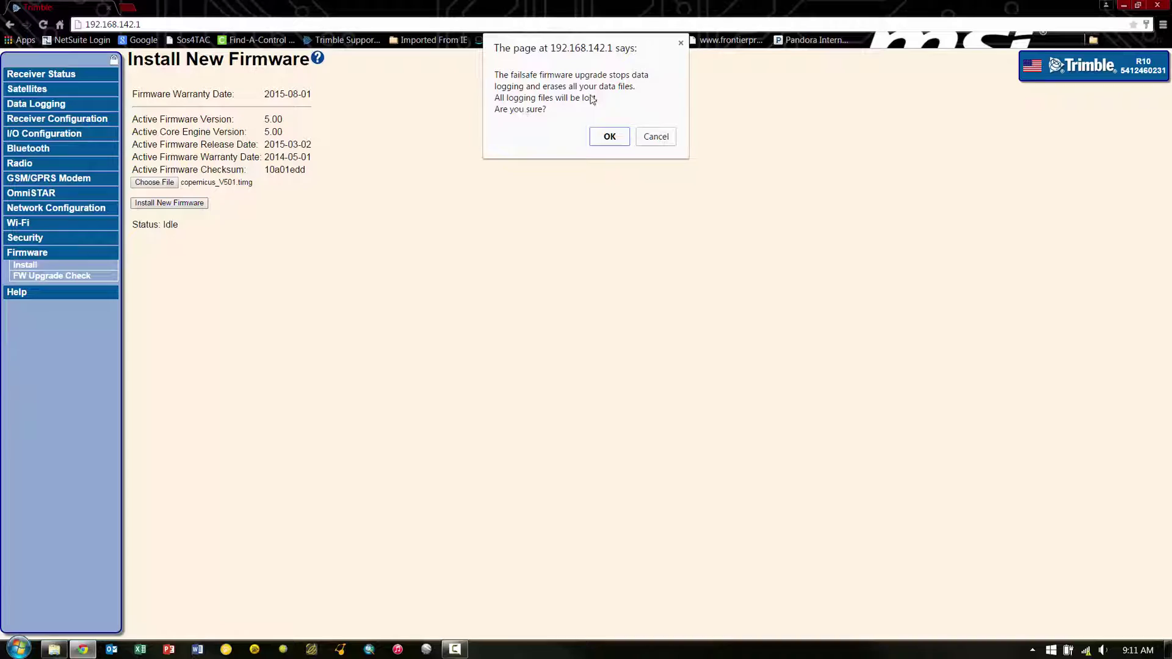
pyautogui.click(610, 137)
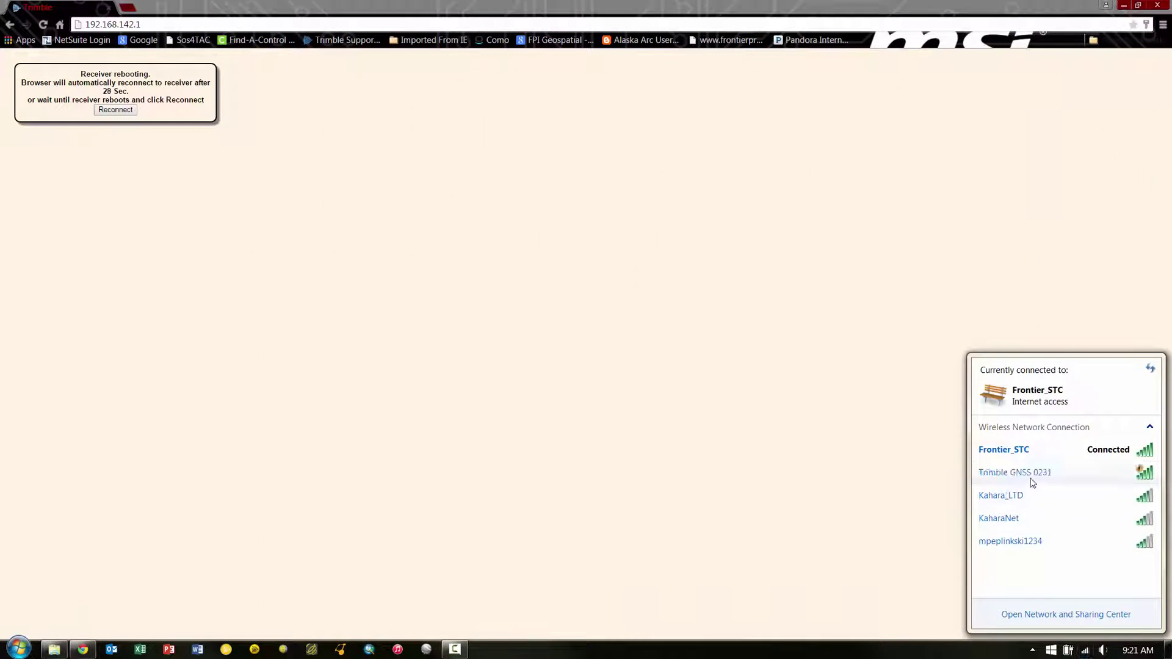
# - Rejoin Trimble GNSS 0231, verify firmware 5.01 on the Install page, and close Chrome
pyautogui.doubleClick(1032, 480)
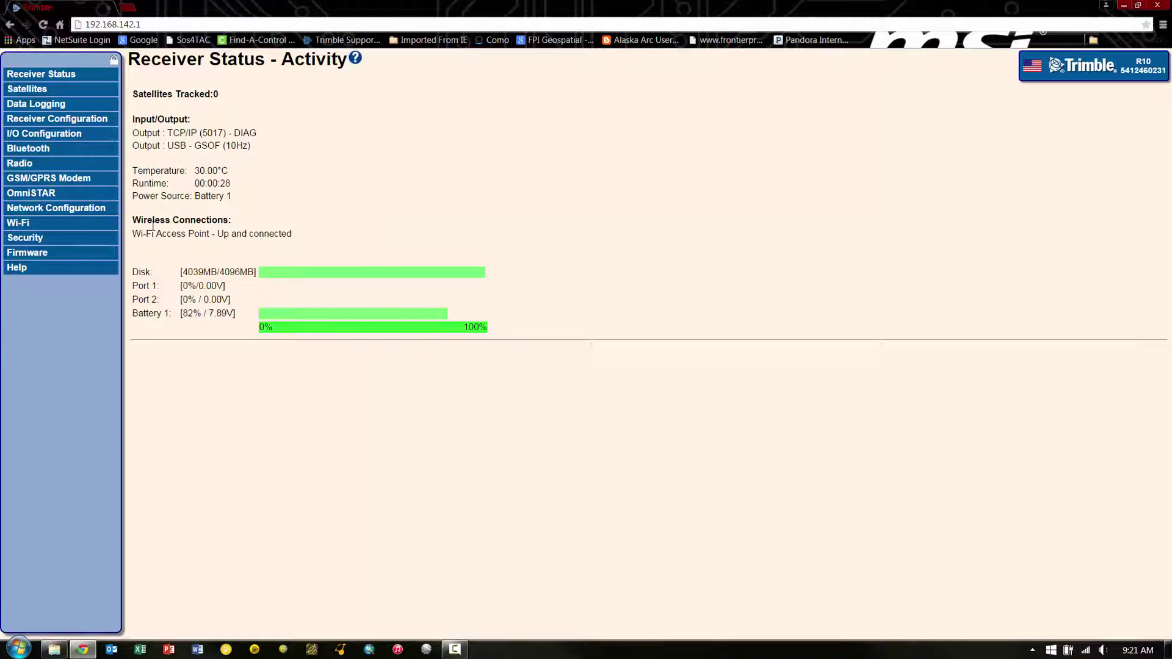
pyautogui.click(30, 252)
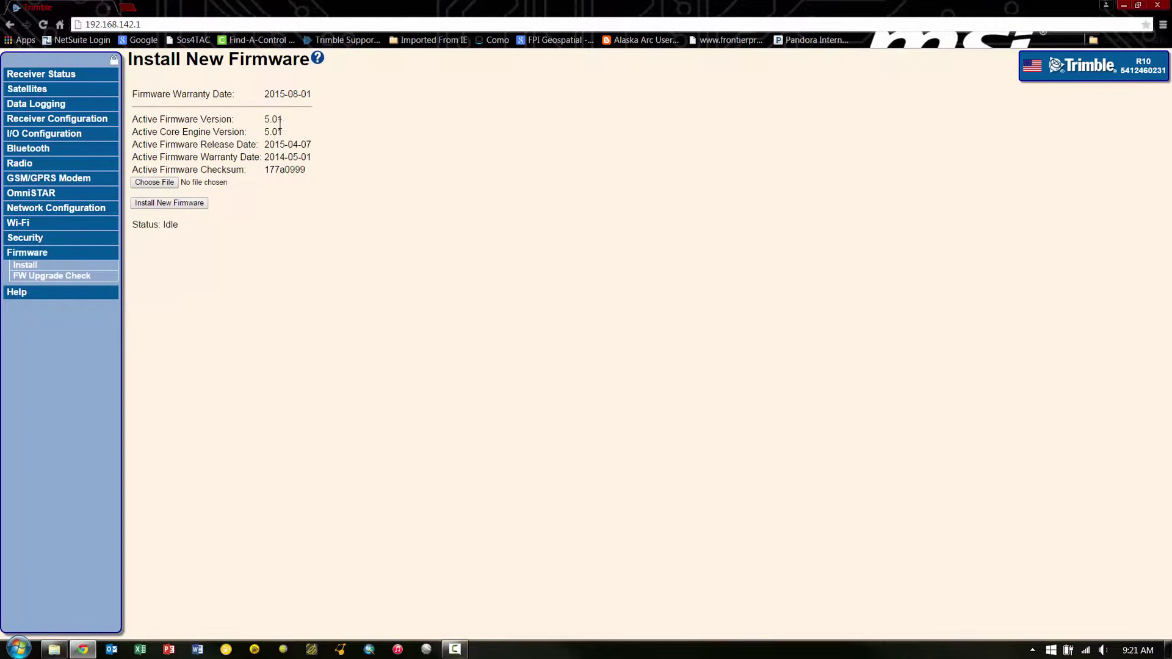
pyautogui.moveTo(284, 121); pyautogui.dragTo(131, 93)
pyautogui.click(391, 330)
pyautogui.click(1159, 5)
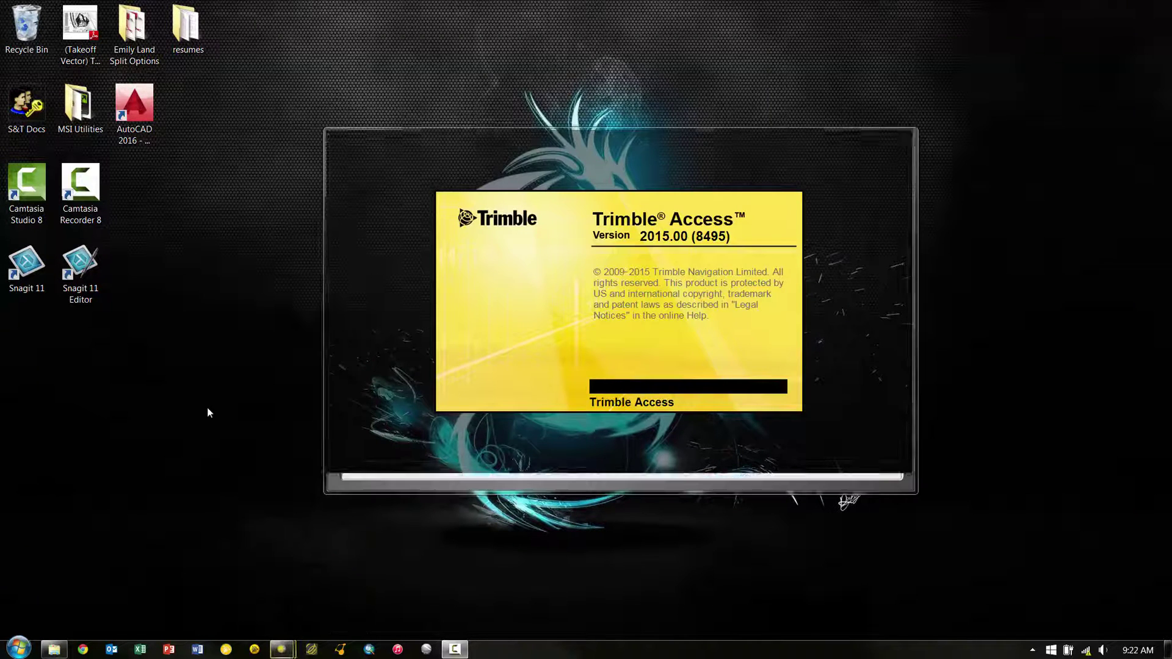
# - Reconnect the R10 as a rover in General Survey and confirm Receiver settings show firmware 5.01
pyautogui.click(434, 247)
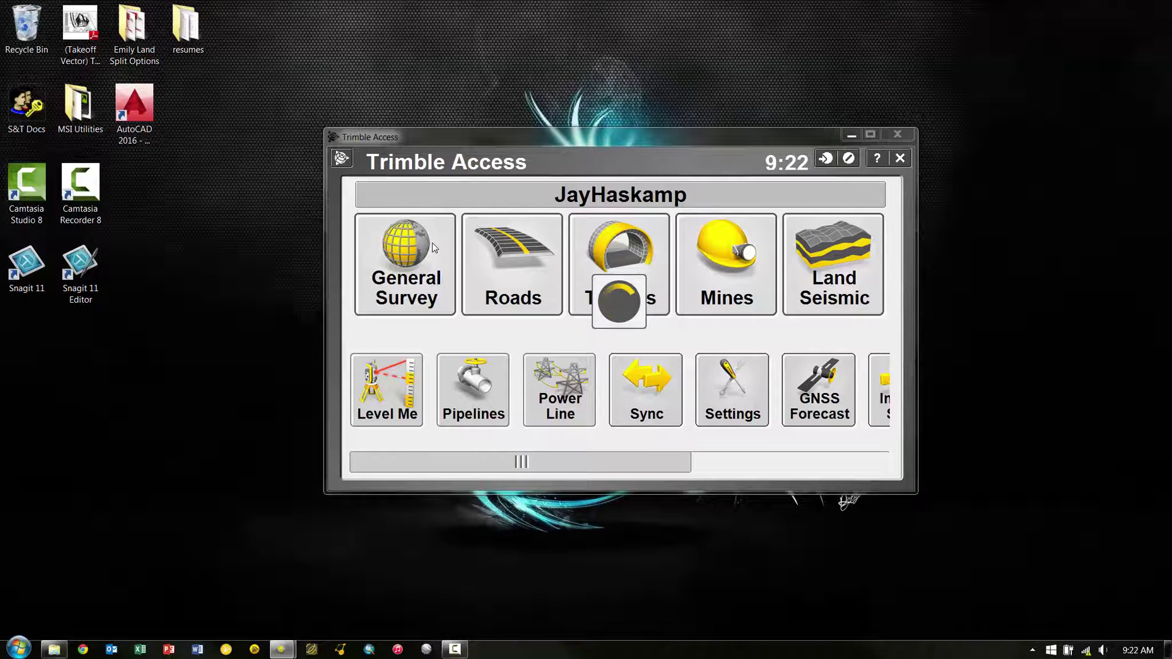
pyautogui.click(717, 357)
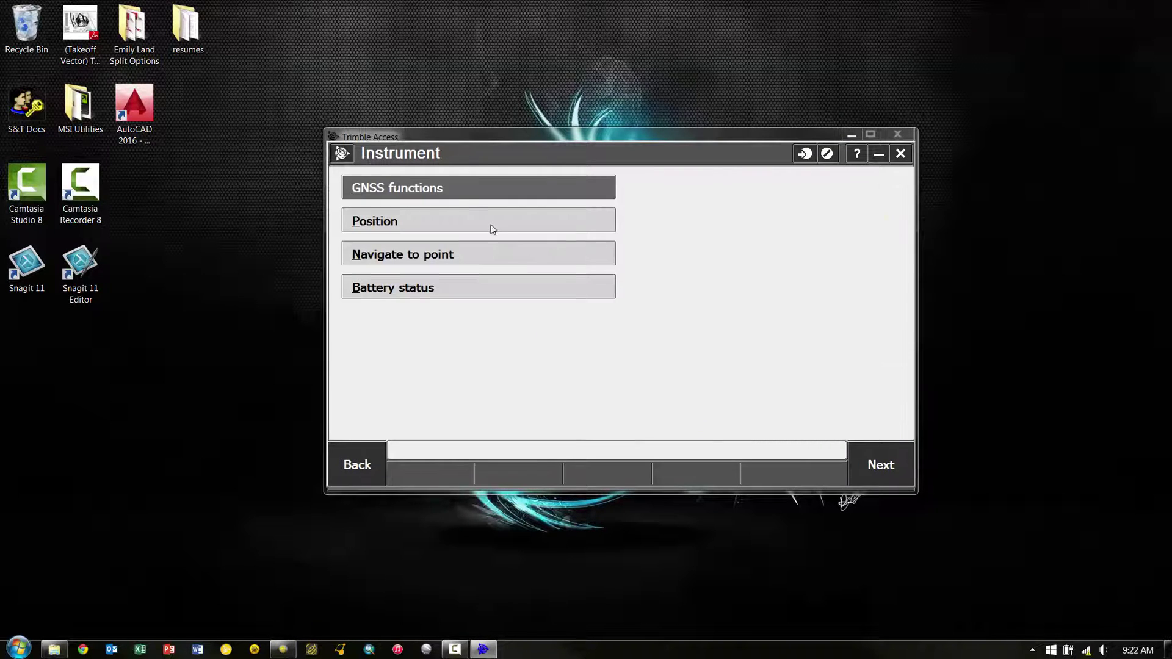
pyautogui.click(454, 188)
pyautogui.click(565, 229)
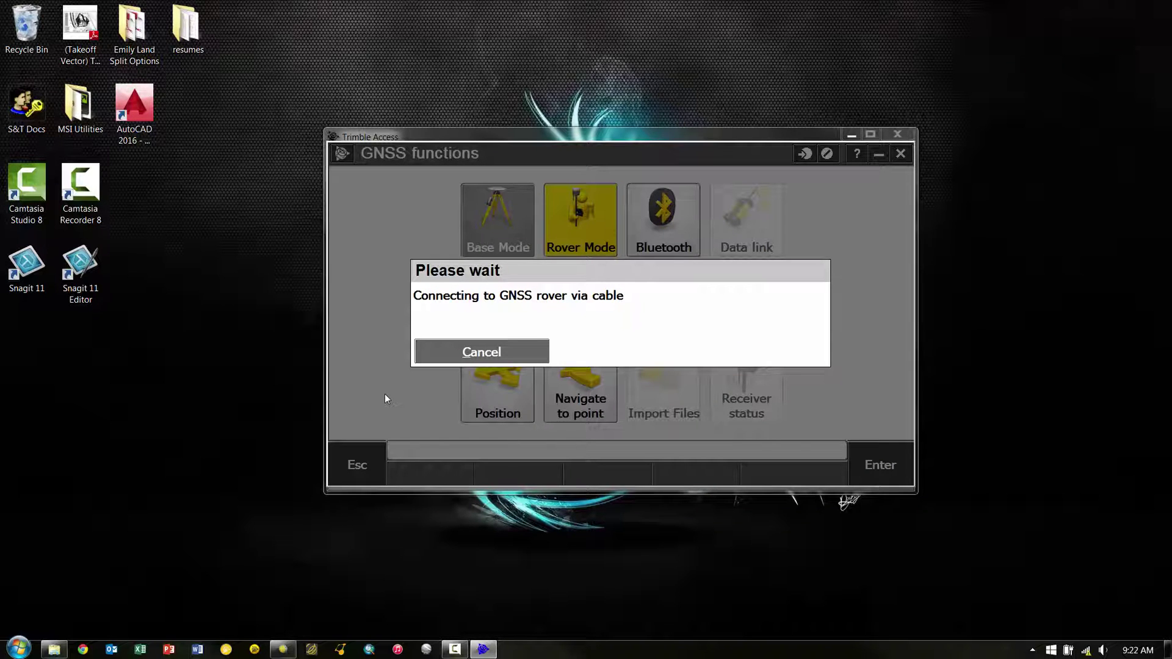
pyautogui.click(380, 456)
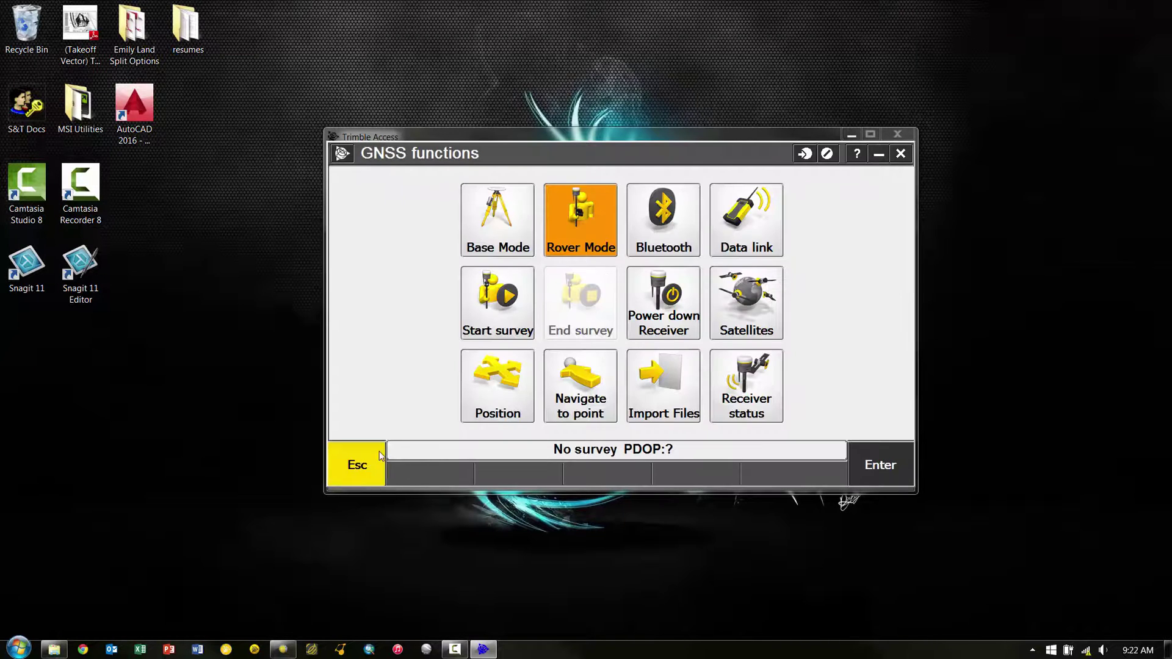
pyautogui.click(672, 388)
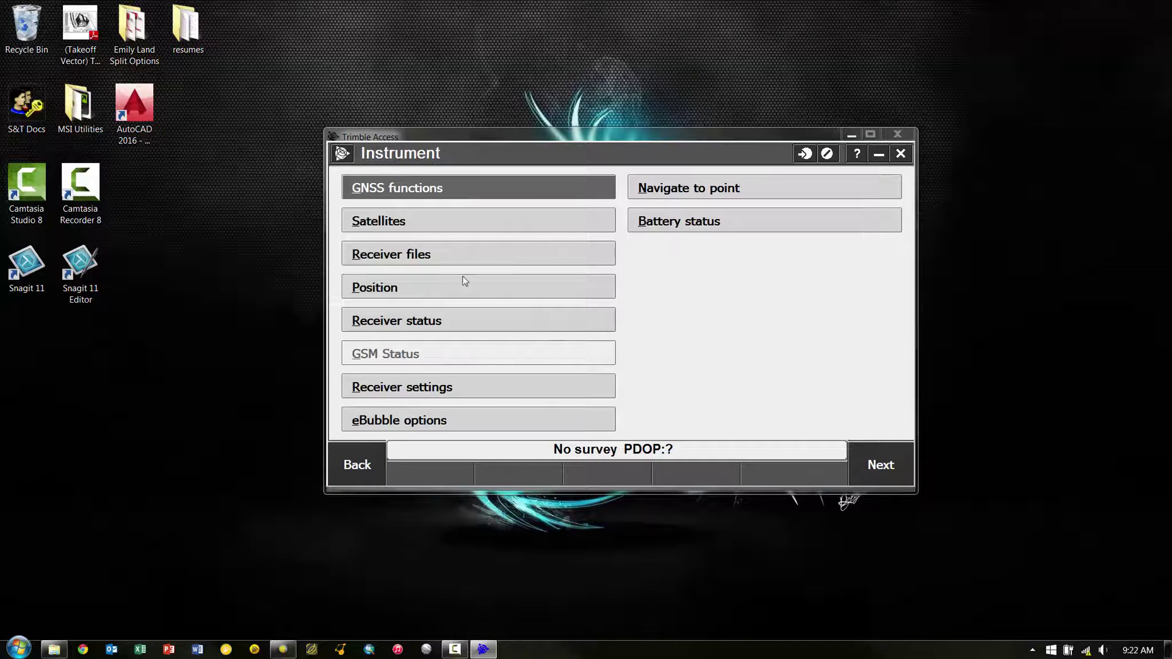
pyautogui.click(407, 391)
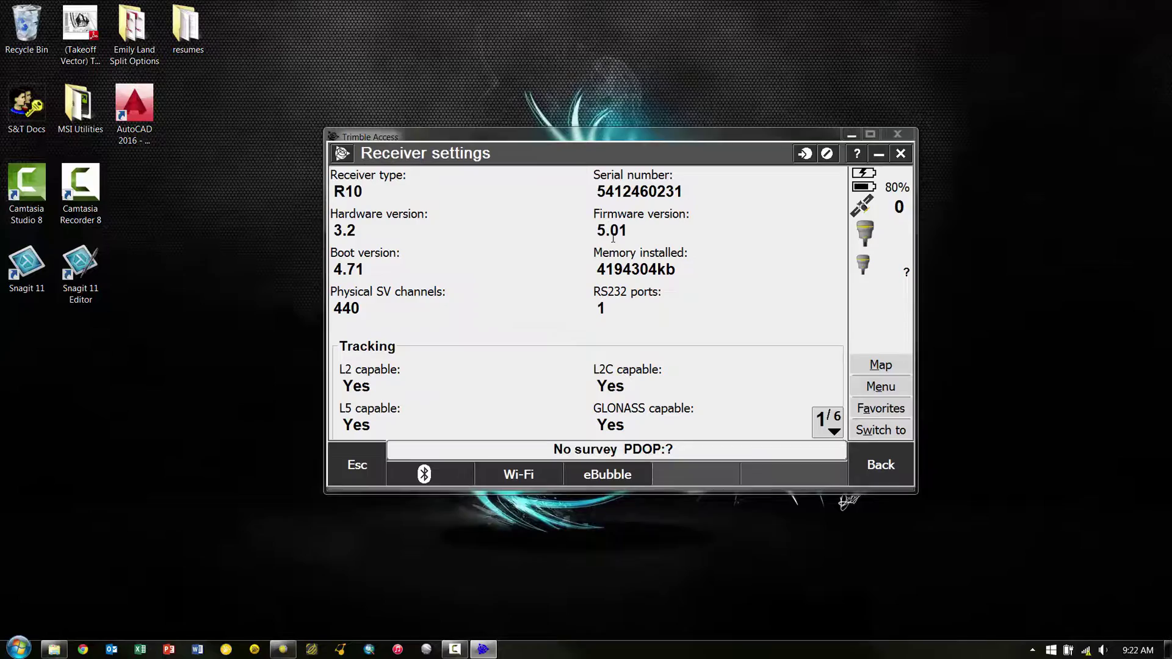
pyautogui.moveTo(632, 230); pyautogui.dragTo(593, 234)
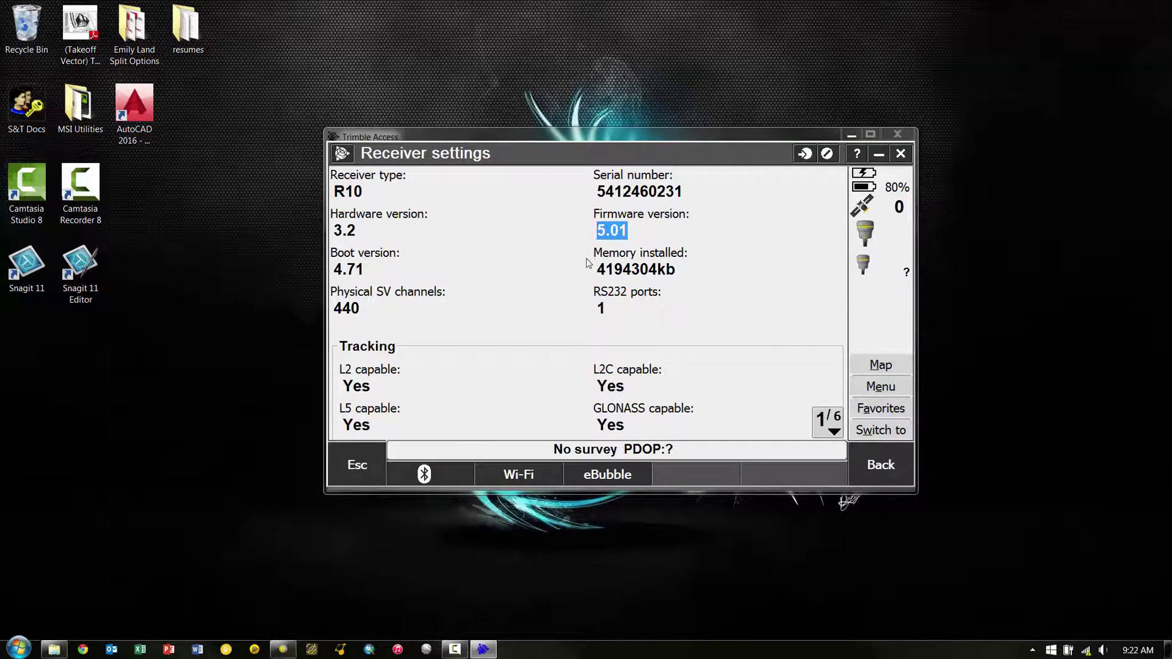